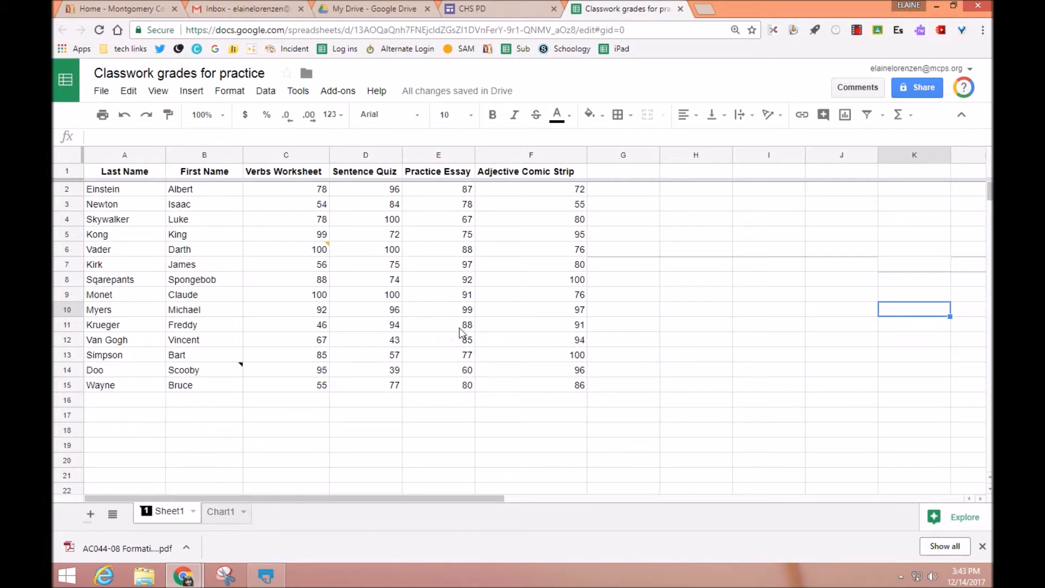
- Apply alternating colors to columns A through F with the cyan-blue formatting style and the header option on
{"action": "left_click_drag", "start_coordinate": [93, 154], "coordinate": [557, 240]}
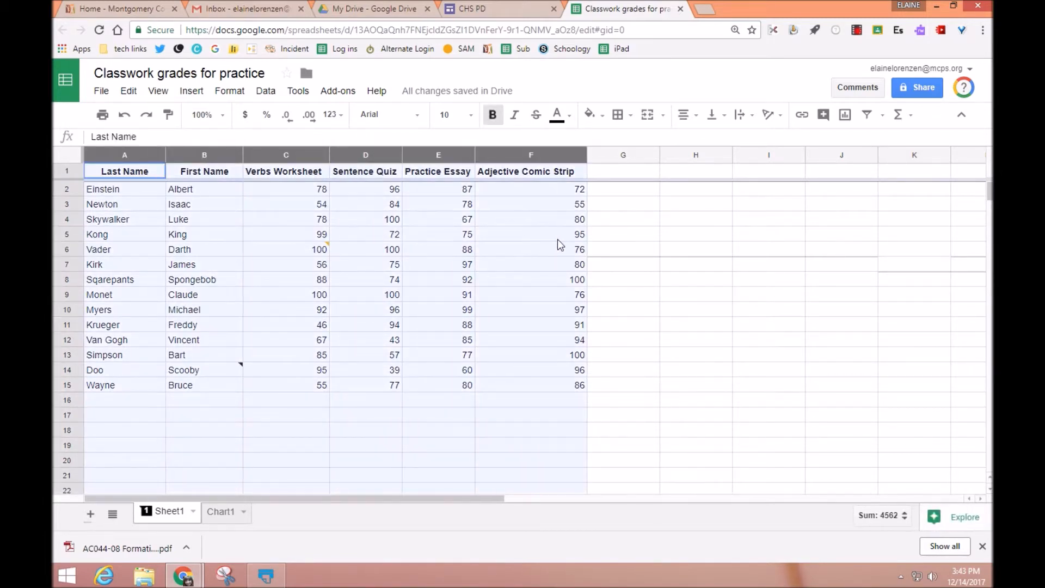
{"action": "left_click", "coordinate": [229, 91]}
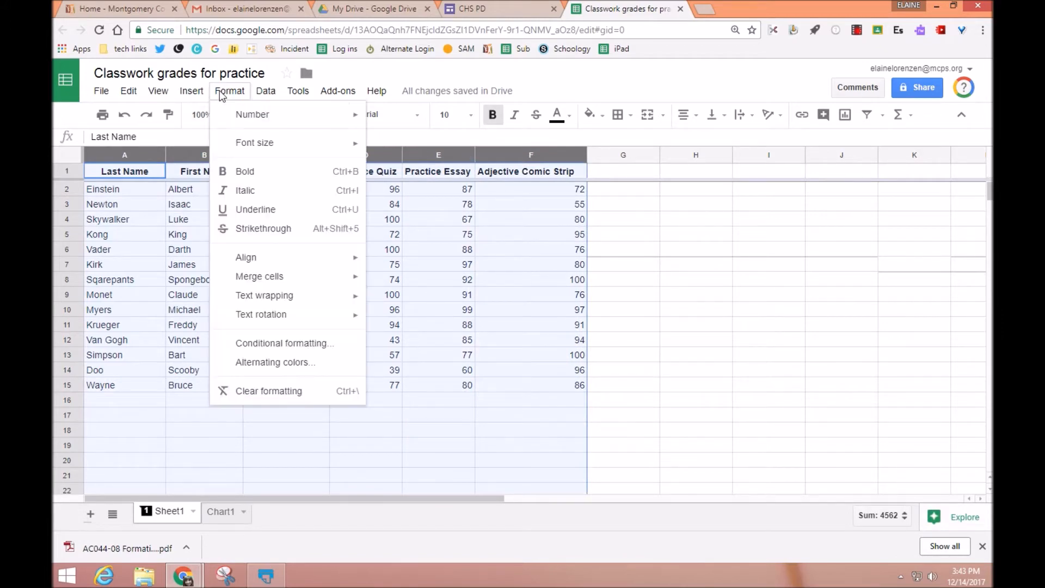
{"action": "left_click", "coordinate": [294, 366]}
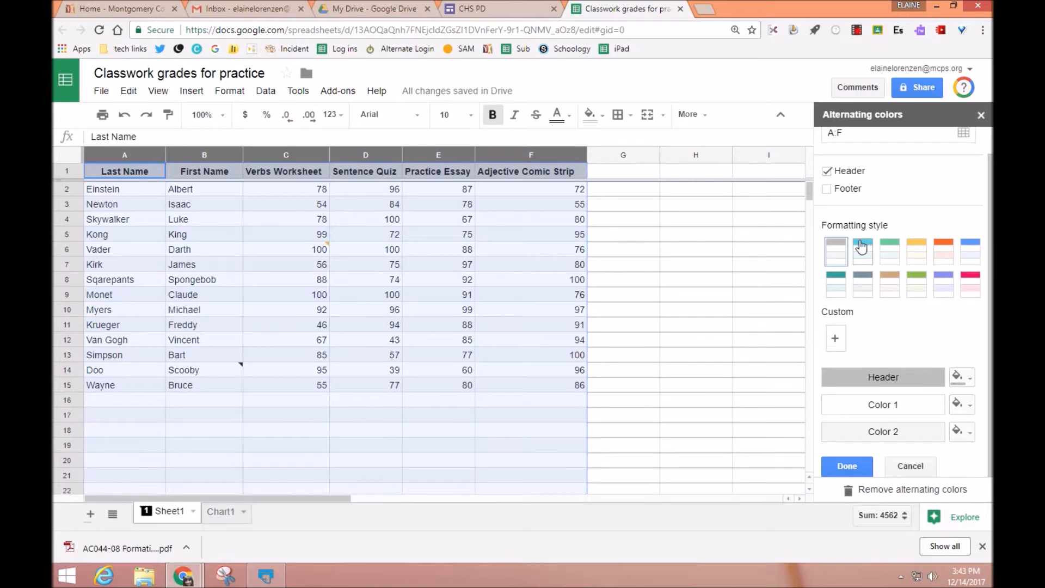
{"action": "left_click", "coordinate": [828, 172]}
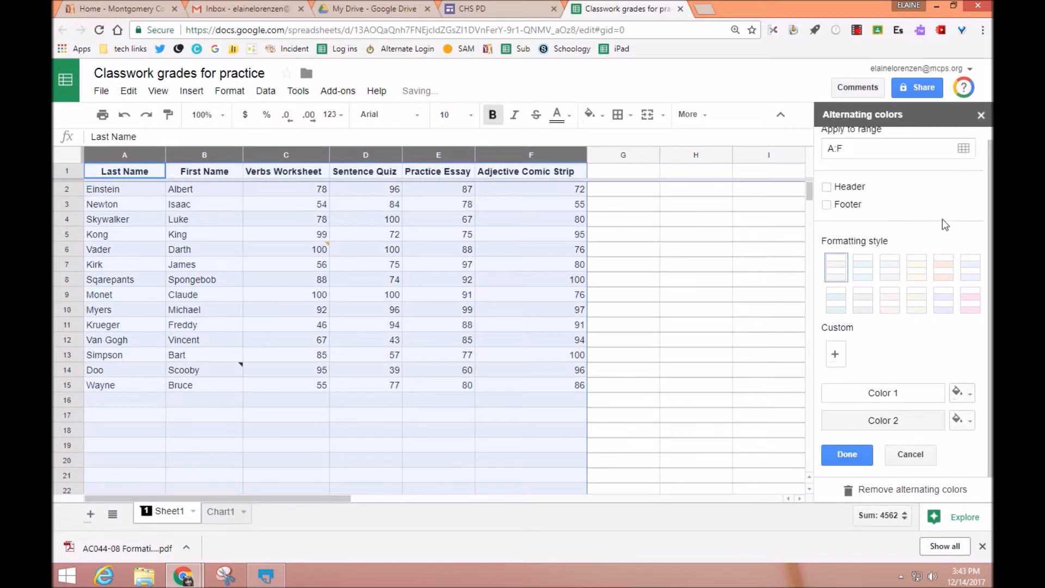
{"action": "left_click", "coordinate": [827, 187]}
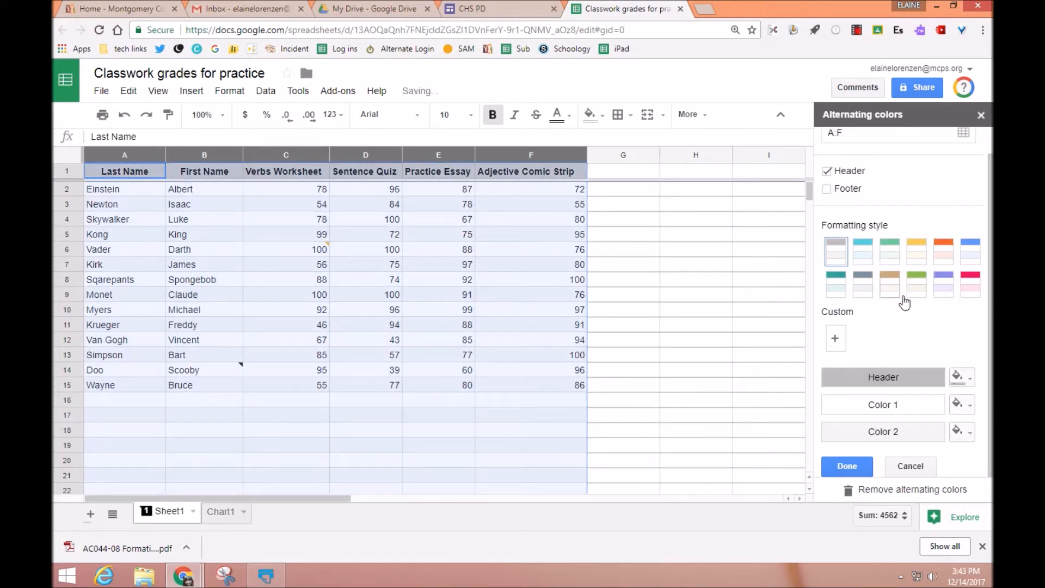
{"action": "left_click", "coordinate": [866, 256]}
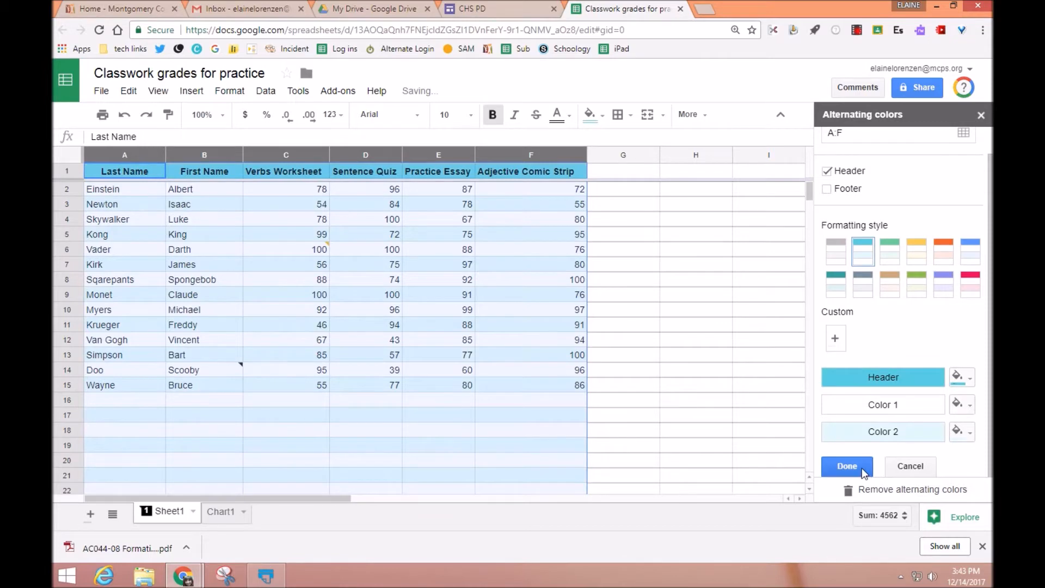
{"action": "left_click", "coordinate": [847, 466]}
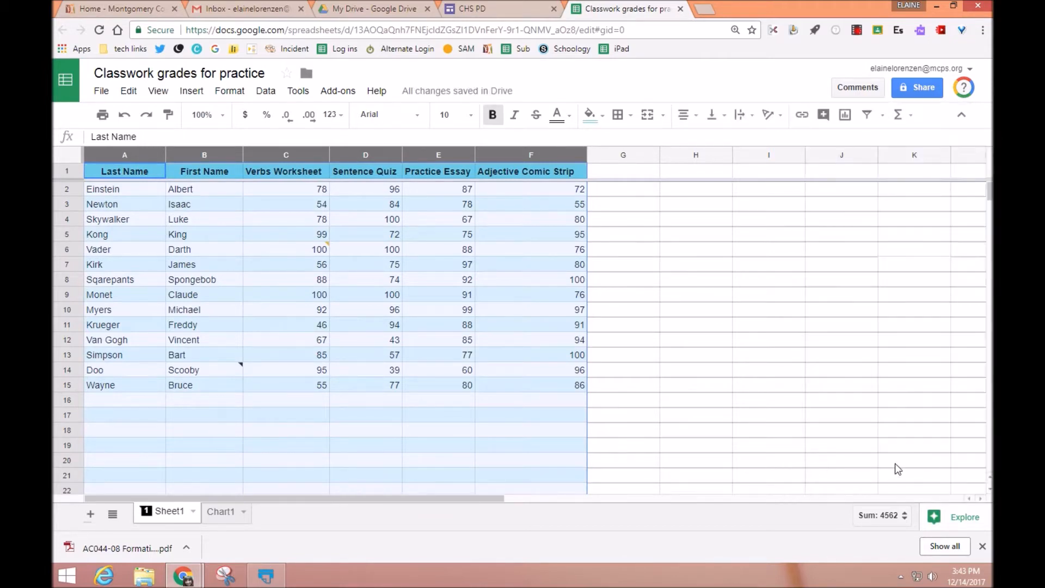
{"action": "left_click", "coordinate": [907, 463]}
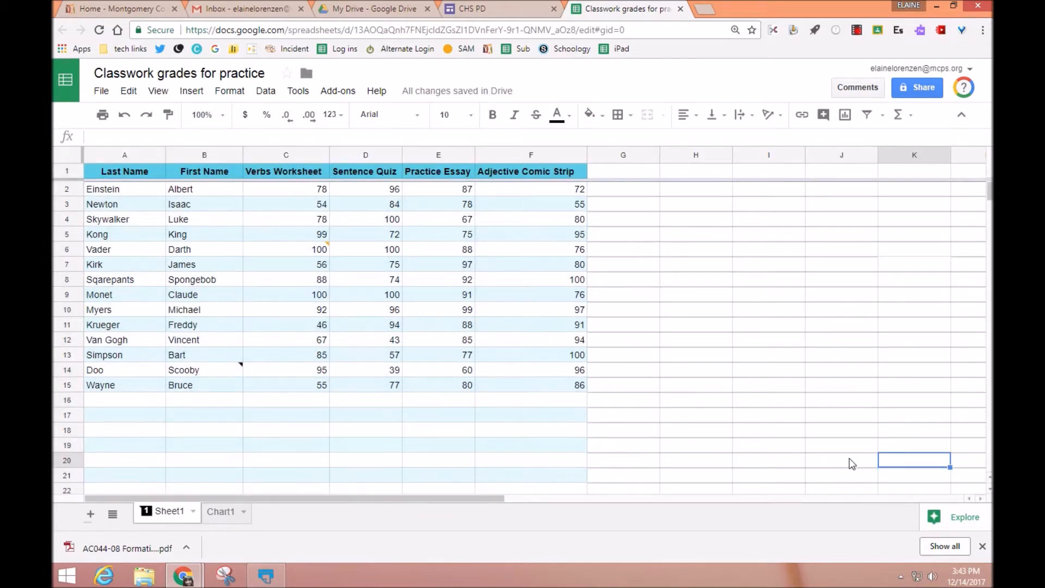
{"action": "scroll", "coordinate": [849, 395], "scroll_direction": "down", "scroll_amount": 3}
{"action": "scroll", "coordinate": [805, 362], "scroll_direction": "up", "scroll_amount": 3}
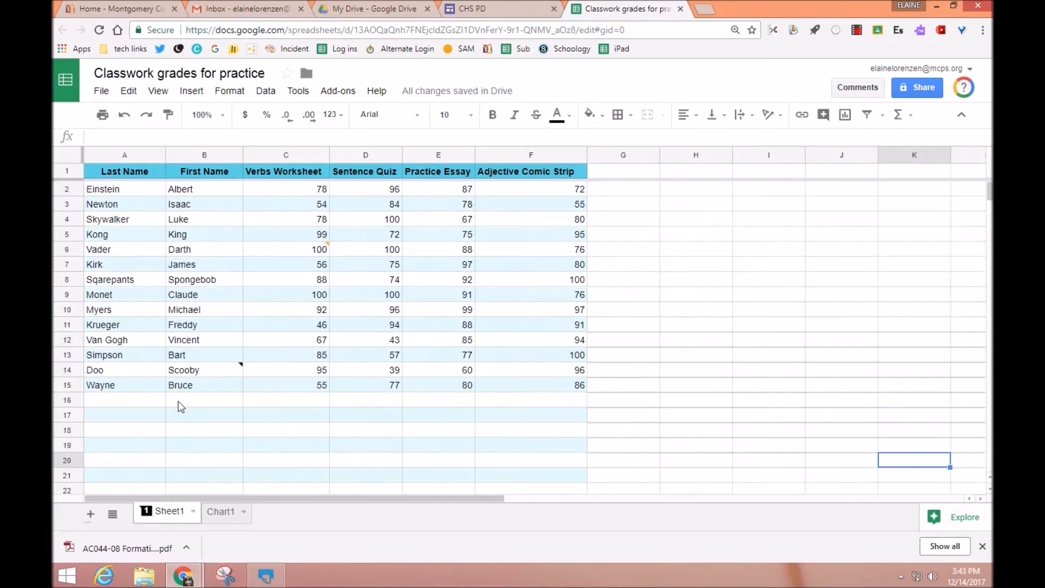
{"action": "scroll", "coordinate": [587, 442], "scroll_direction": "down", "scroll_amount": 7}
{"action": "scroll", "coordinate": [604, 443], "scroll_direction": "up", "scroll_amount": 7}
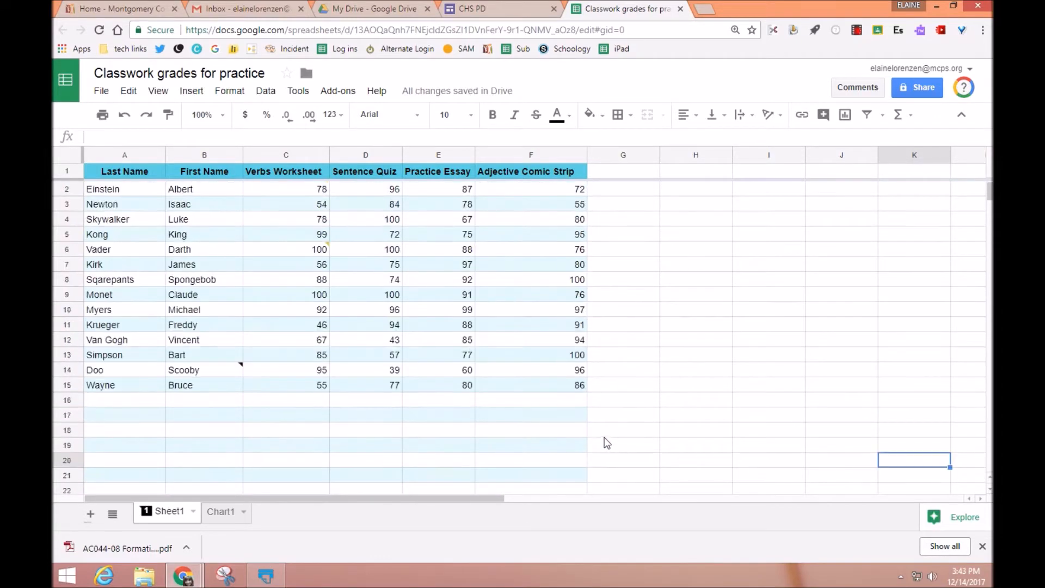
- Add the column heading "Noun Quiz" in cell G1
{"action": "left_click", "coordinate": [618, 171]}
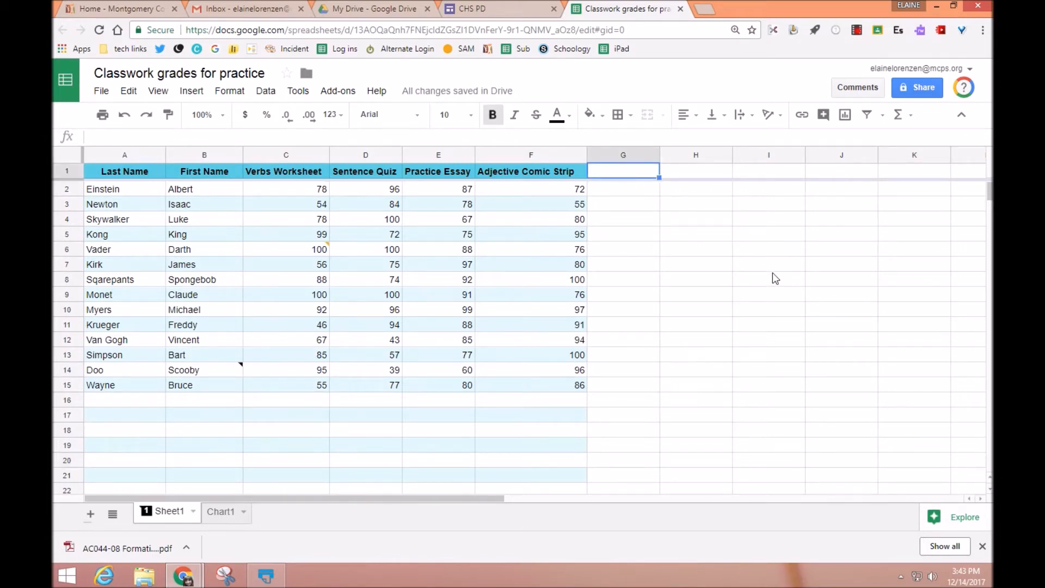
{"action": "type", "text": "Noun Quiz"}
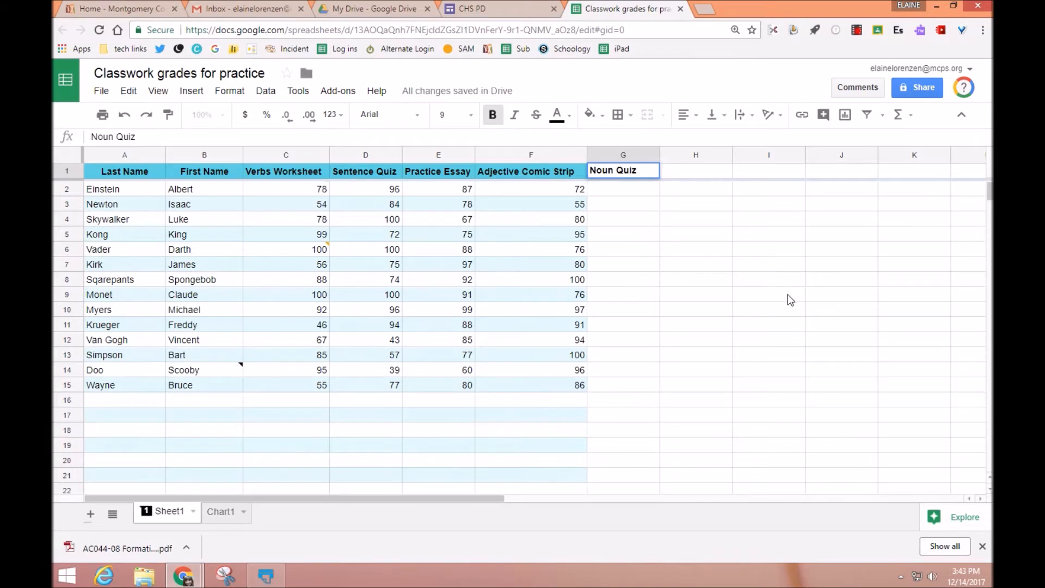
{"action": "left_click", "coordinate": [650, 269]}
- Enter a grade of 100 in cell G2 and fill it down the Noun Quiz column through row 15
{"action": "left_click", "coordinate": [637, 189]}
{"action": "type", "text": "100"}
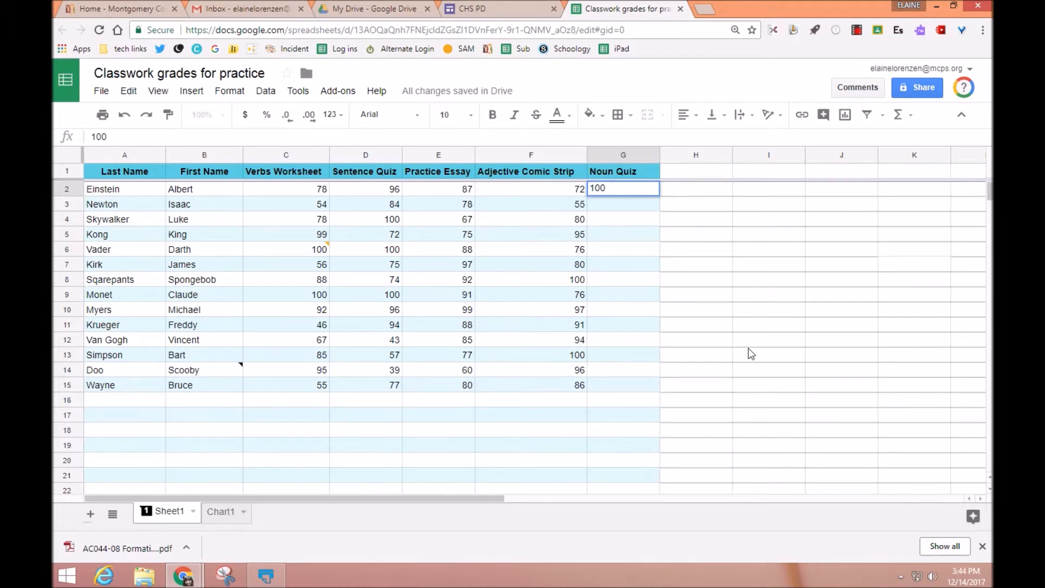
{"action": "left_click", "coordinate": [643, 223]}
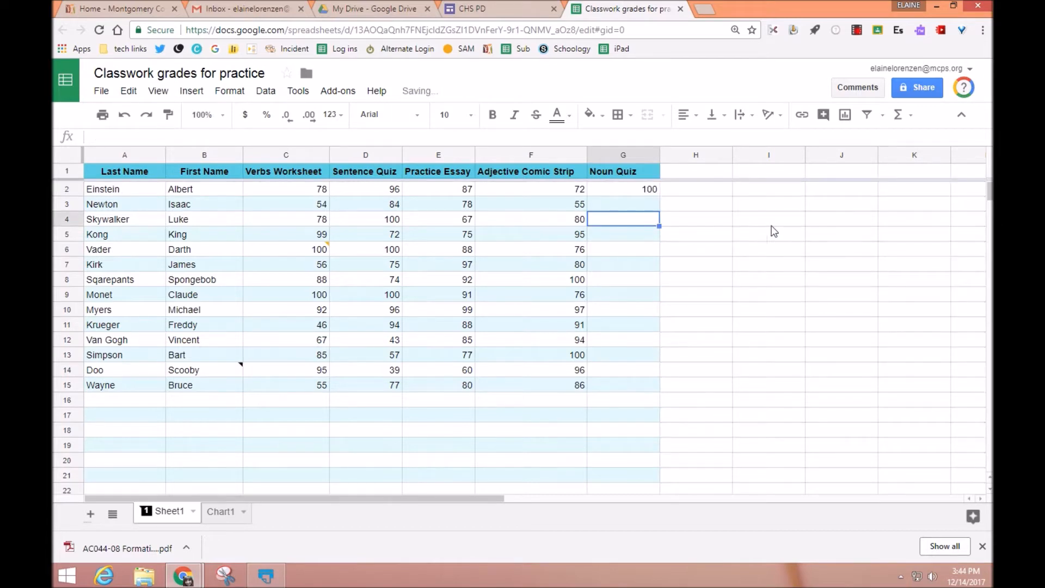
{"action": "left_click", "coordinate": [634, 192]}
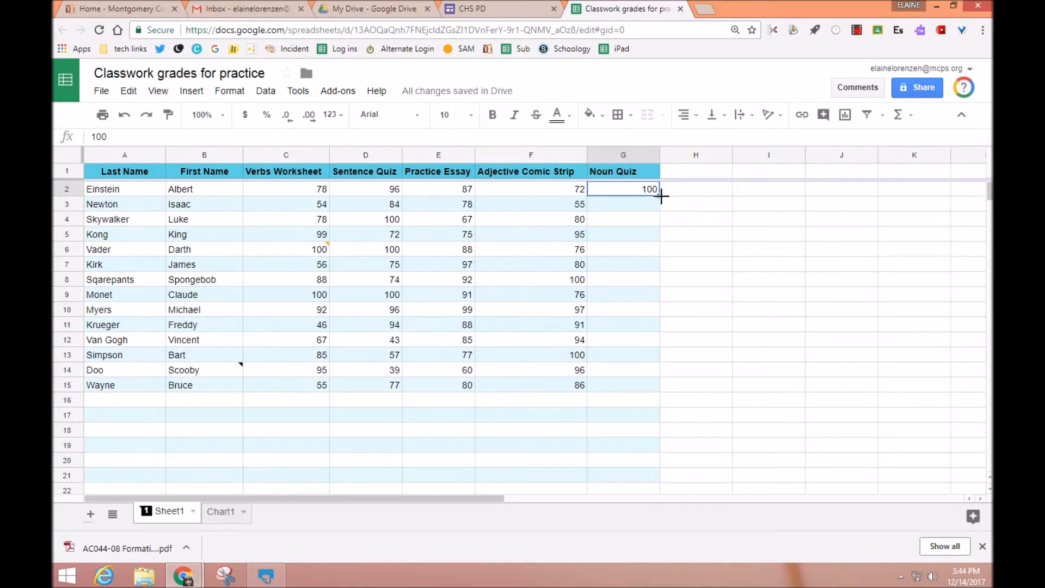
{"action": "left_click_drag", "start_coordinate": [661, 197], "coordinate": [658, 381]}
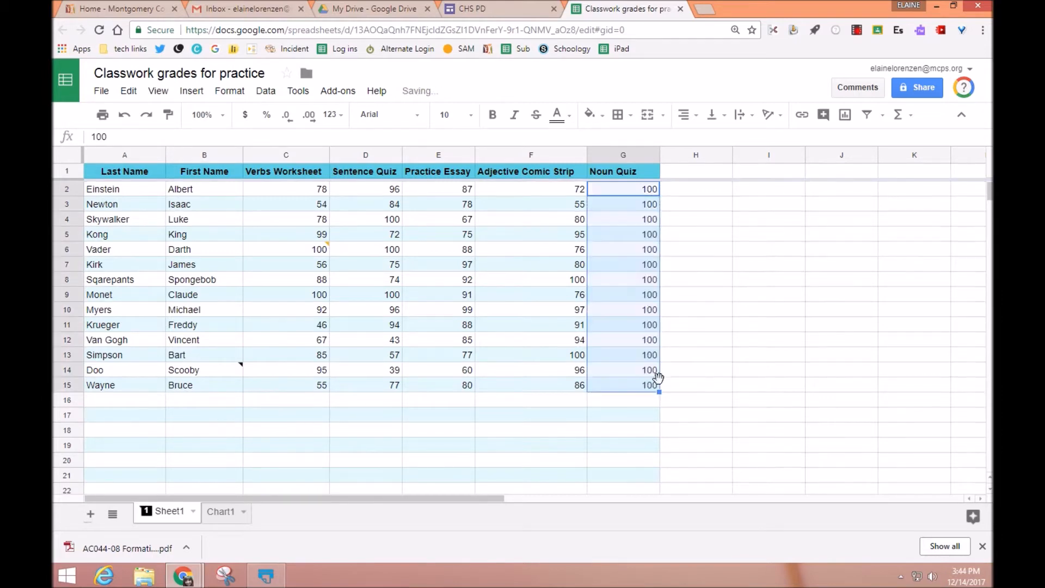
{"action": "left_click", "coordinate": [805, 388]}
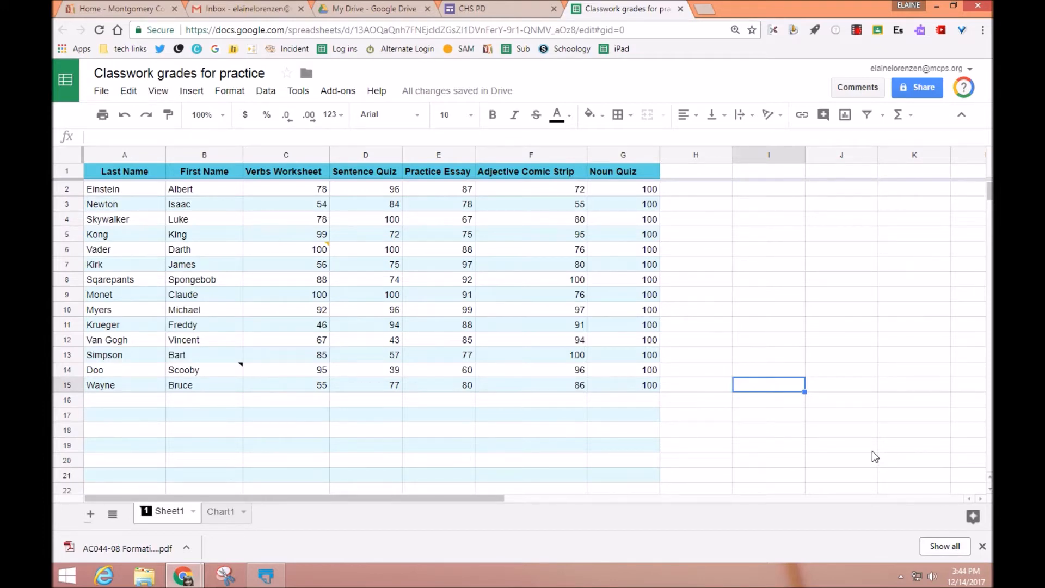
- Enter the formula =AVERAGE(C2:G2) in cell H2 to average the first student's grades
{"action": "left_click", "coordinate": [715, 192]}
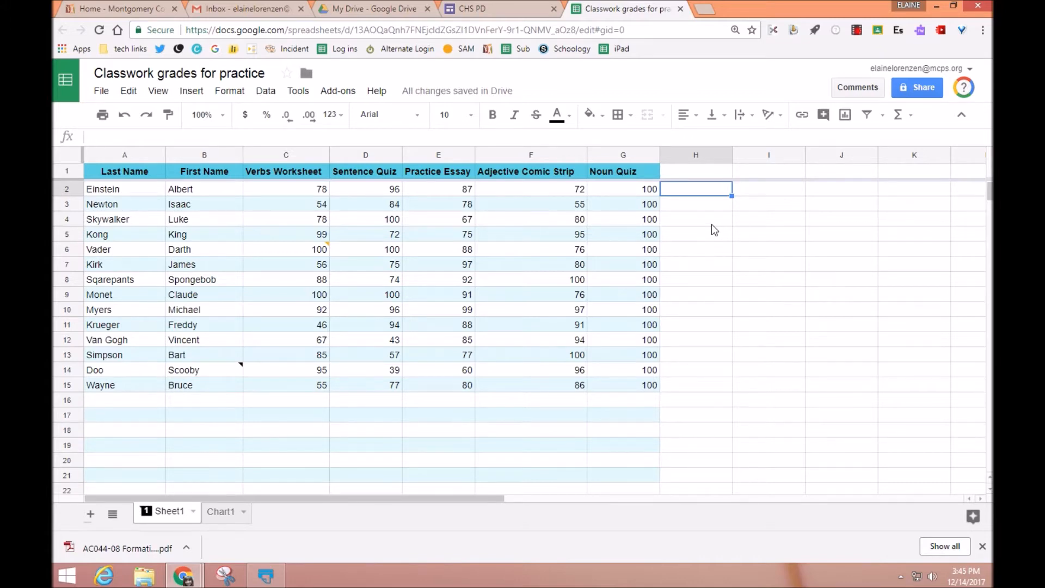
{"action": "type", "text": "="}
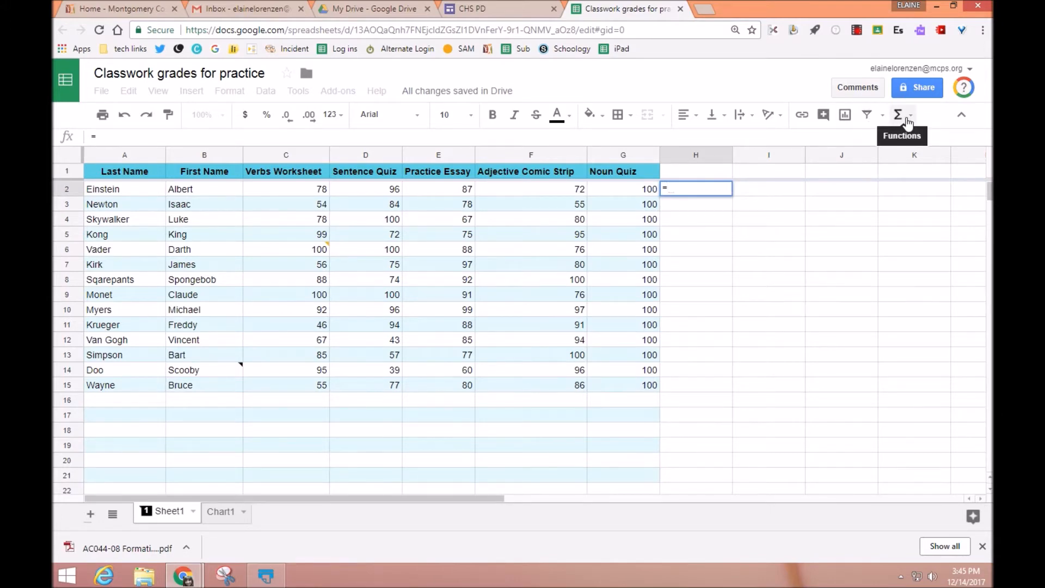
{"action": "left_click", "coordinate": [909, 121]}
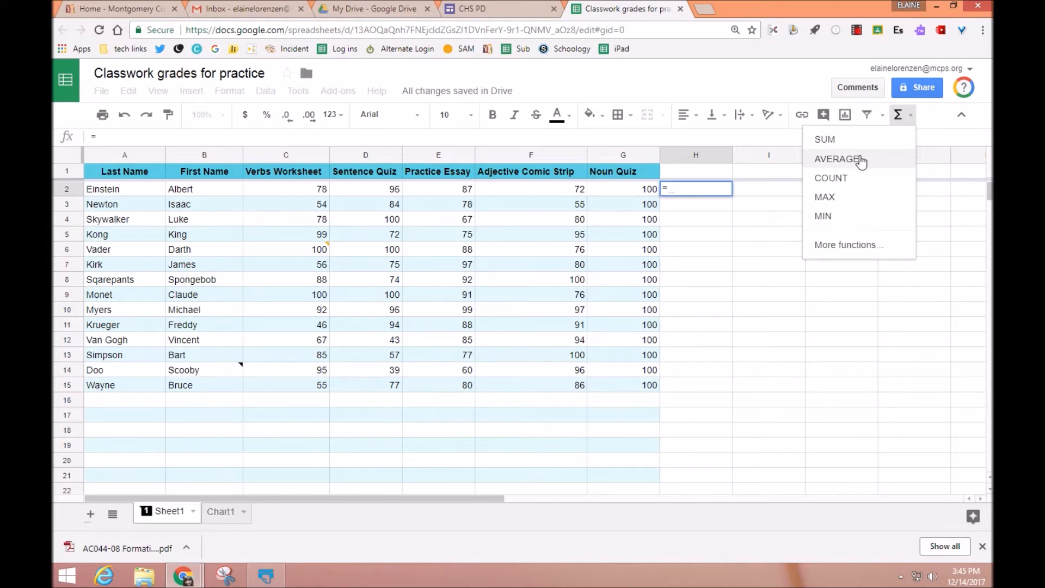
{"action": "left_click", "coordinate": [861, 159]}
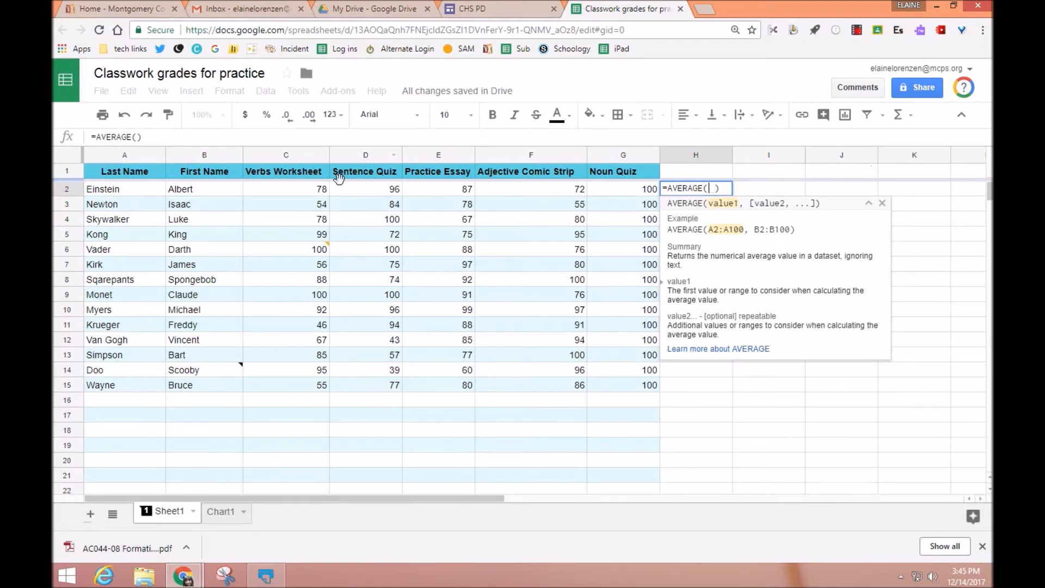
{"action": "left_click", "coordinate": [285, 188]}
{"action": "left_click_drag", "start_coordinate": [296, 190], "coordinate": [631, 199]}
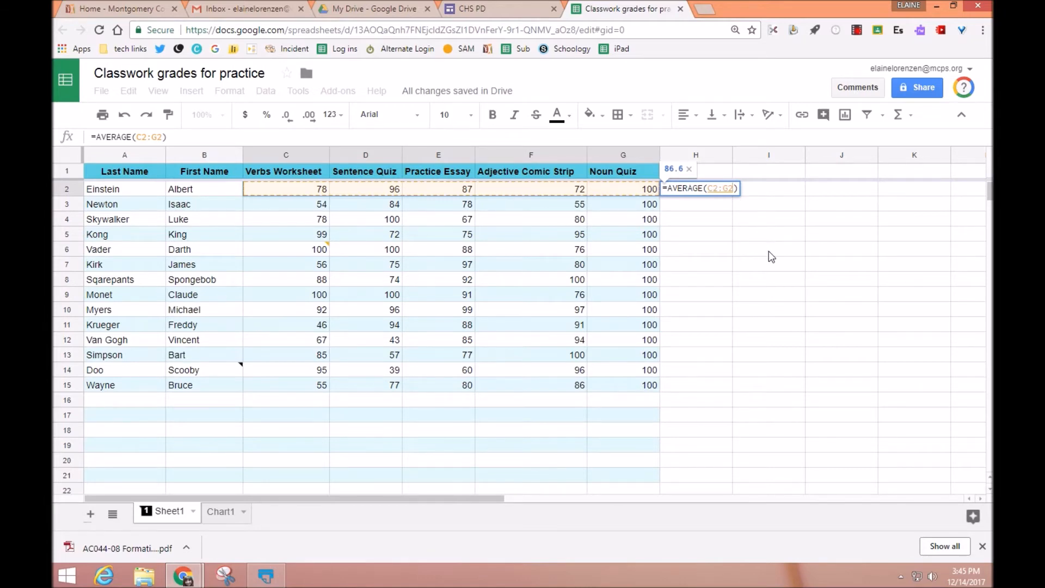
{"action": "key", "text": "Return"}
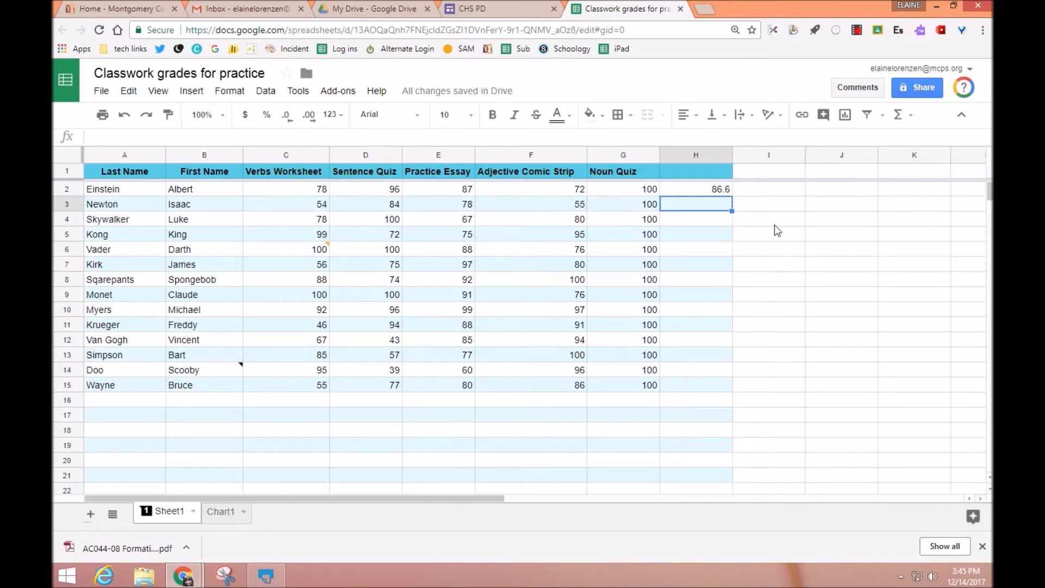
- Fill the average formula from H2 down through row 15 for the remaining students
{"action": "left_click", "coordinate": [710, 191]}
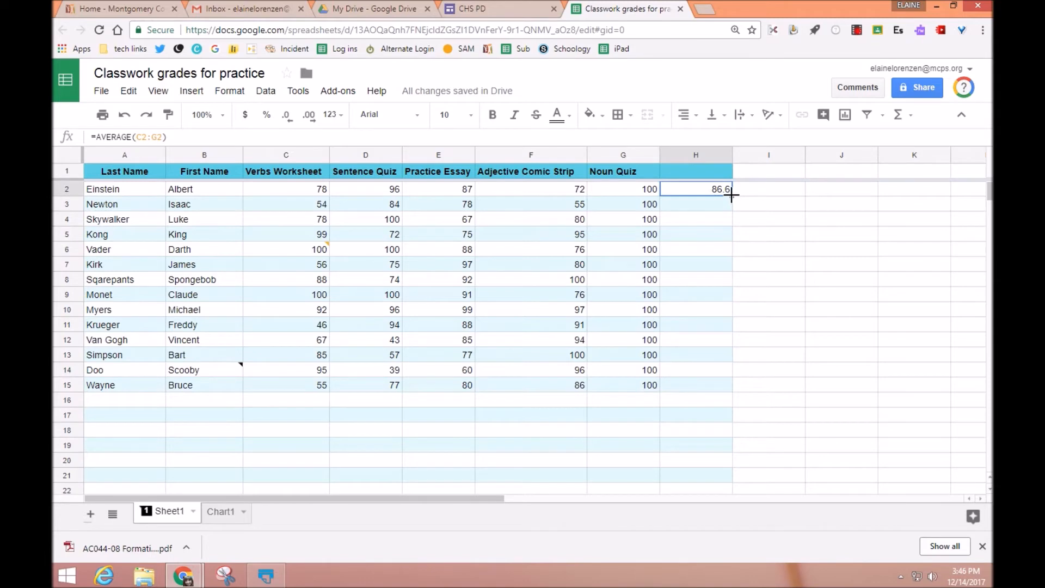
{"action": "left_click_drag", "start_coordinate": [731, 194], "coordinate": [740, 382]}
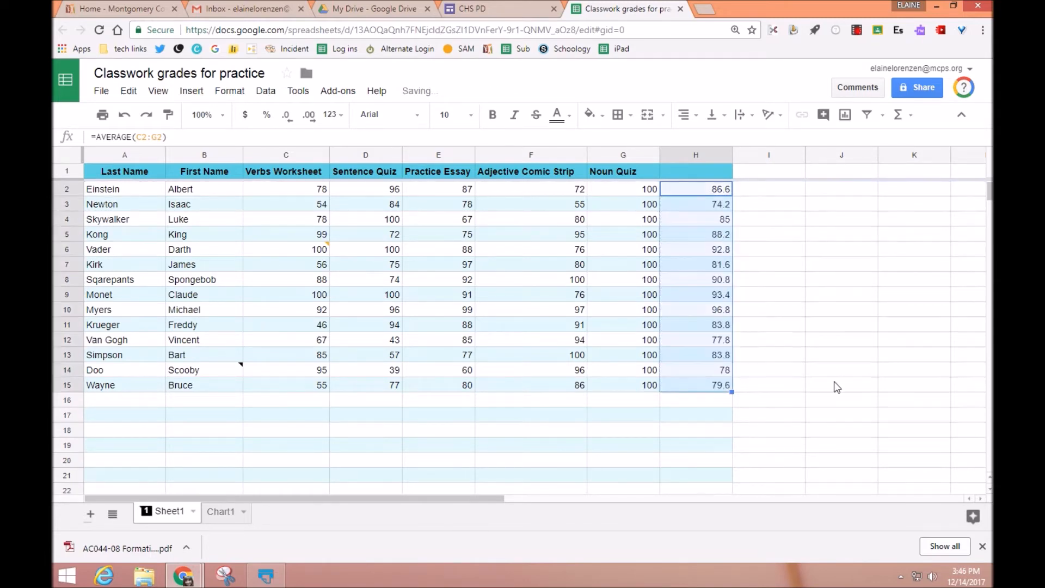
{"action": "left_click", "coordinate": [777, 448]}
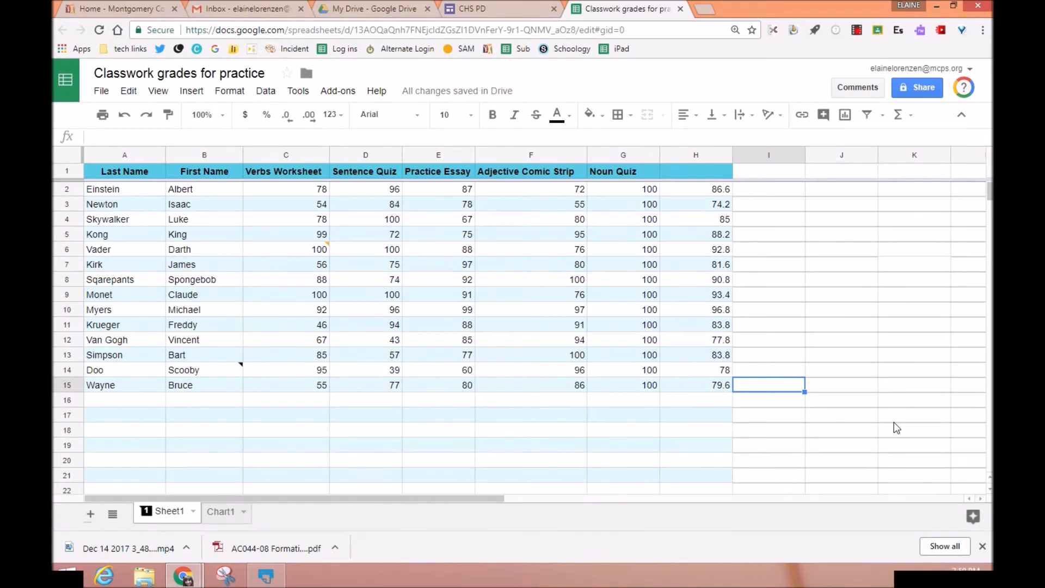
- Clear the average in cell H15
{"action": "left_click", "coordinate": [719, 390]}
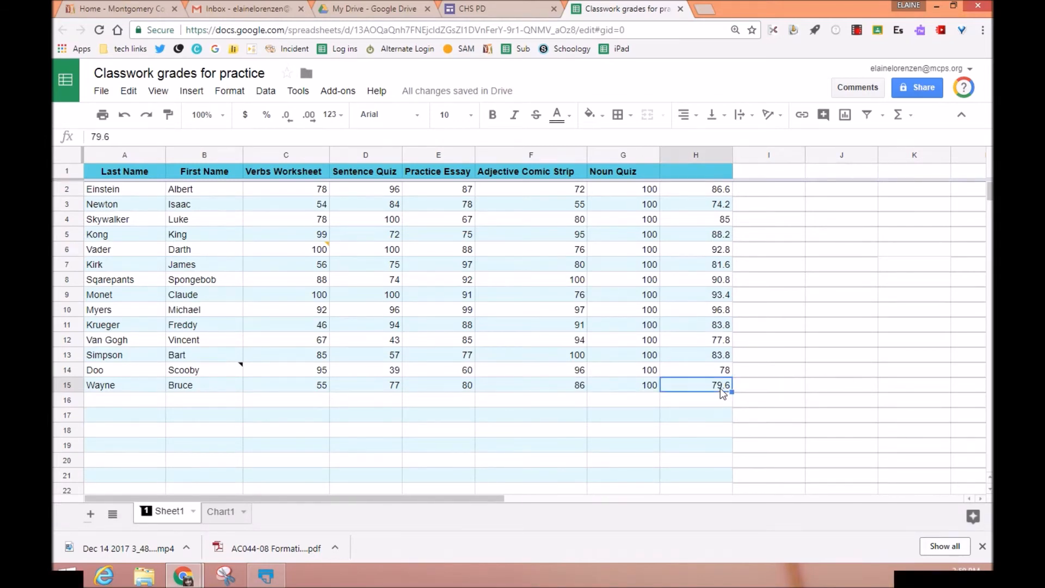
{"action": "key", "text": "Delete"}
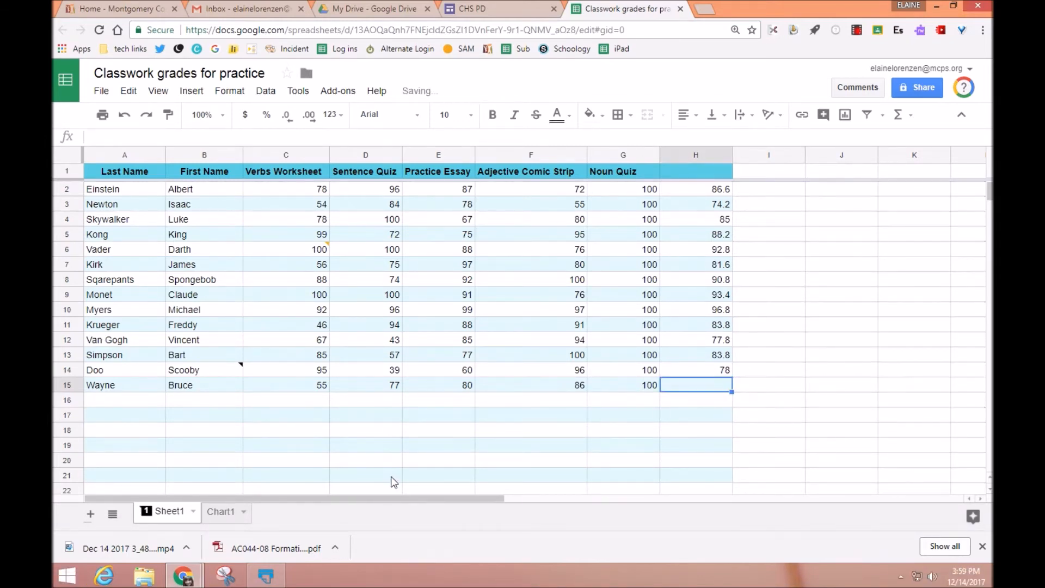
{"action": "left_click", "coordinate": [827, 444]}
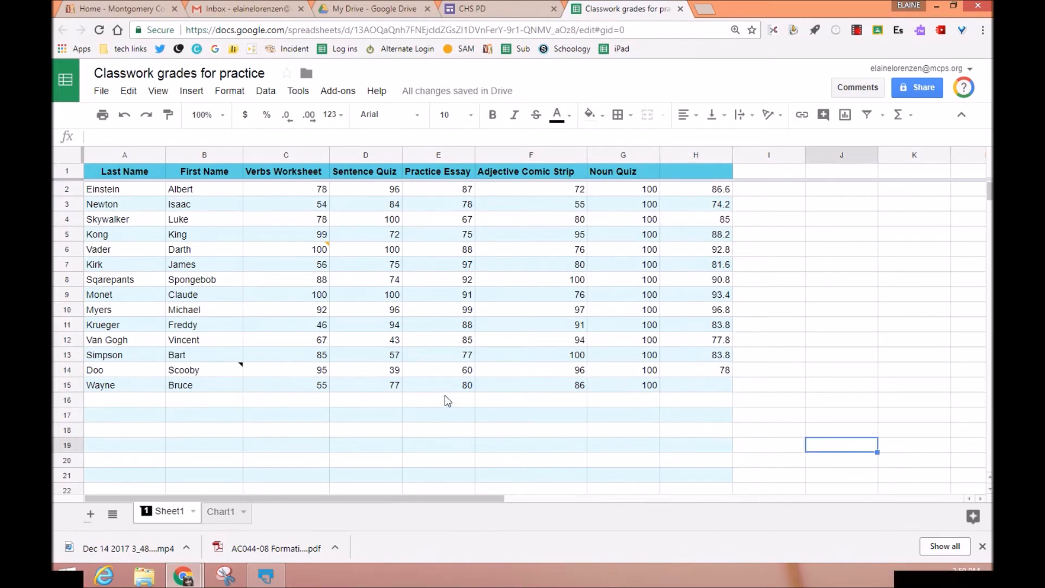
- Average the selected grades C15:G15 with the AVERAGE function, placing the formula in H15
{"action": "left_click", "coordinate": [314, 388]}
{"action": "left_click_drag", "start_coordinate": [315, 388], "coordinate": [658, 391]}
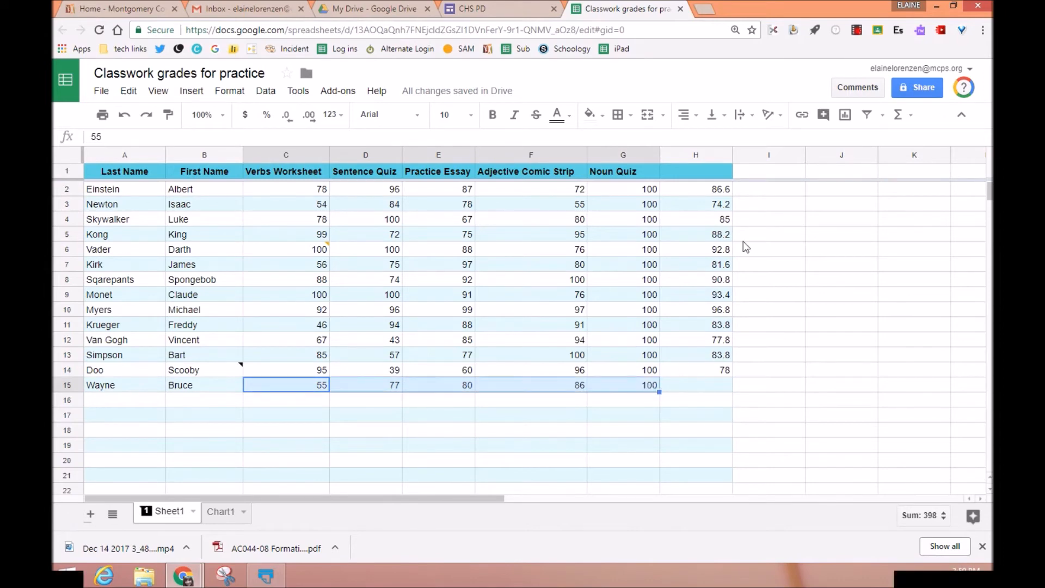
{"action": "left_click", "coordinate": [898, 115]}
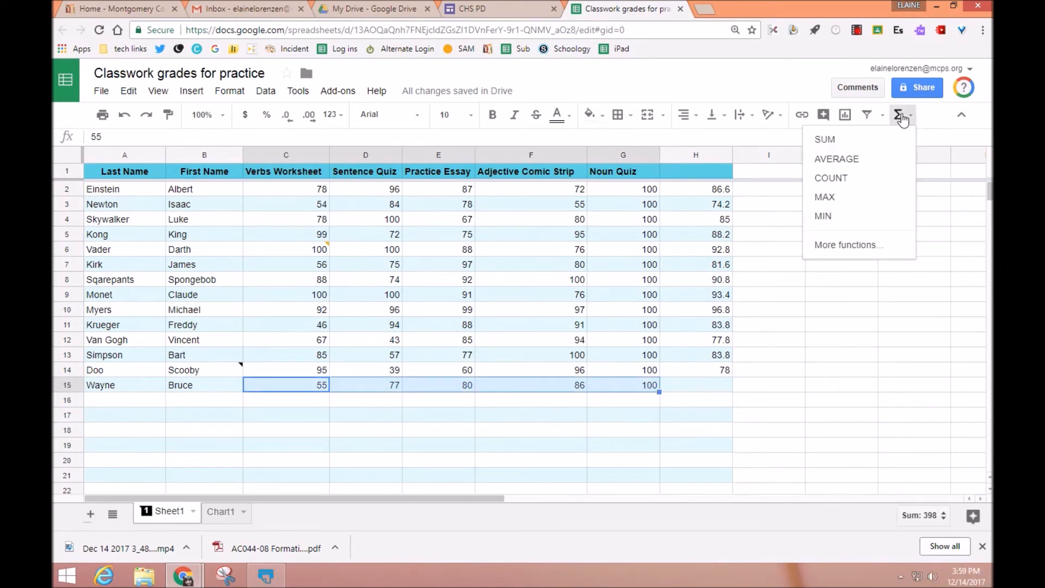
{"action": "left_click", "coordinate": [849, 159]}
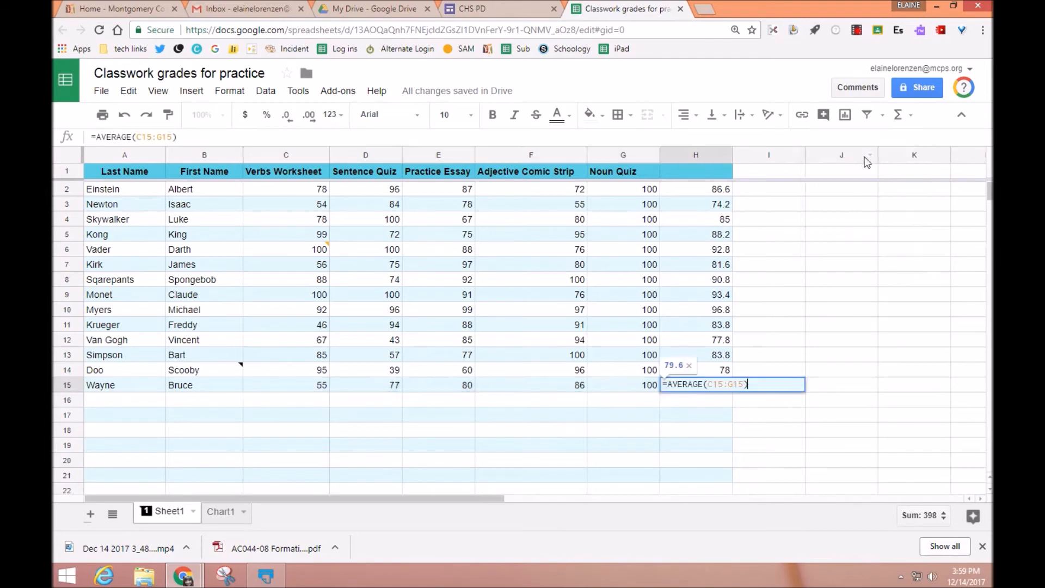
{"action": "key", "text": "Return"}
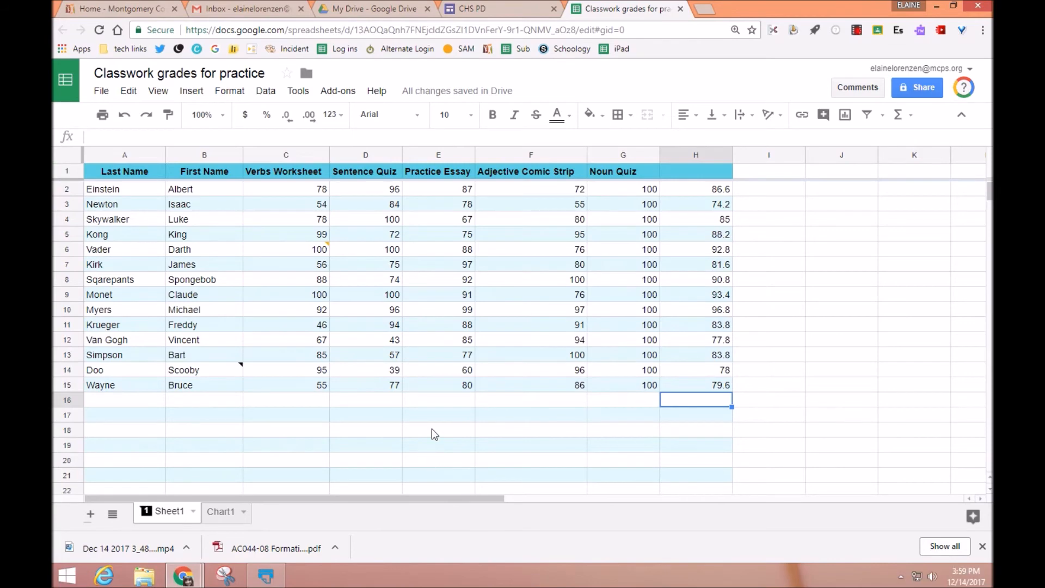
- Set the Verbs Worksheet grade in cell C11 to 96
{"action": "left_click", "coordinate": [321, 329]}
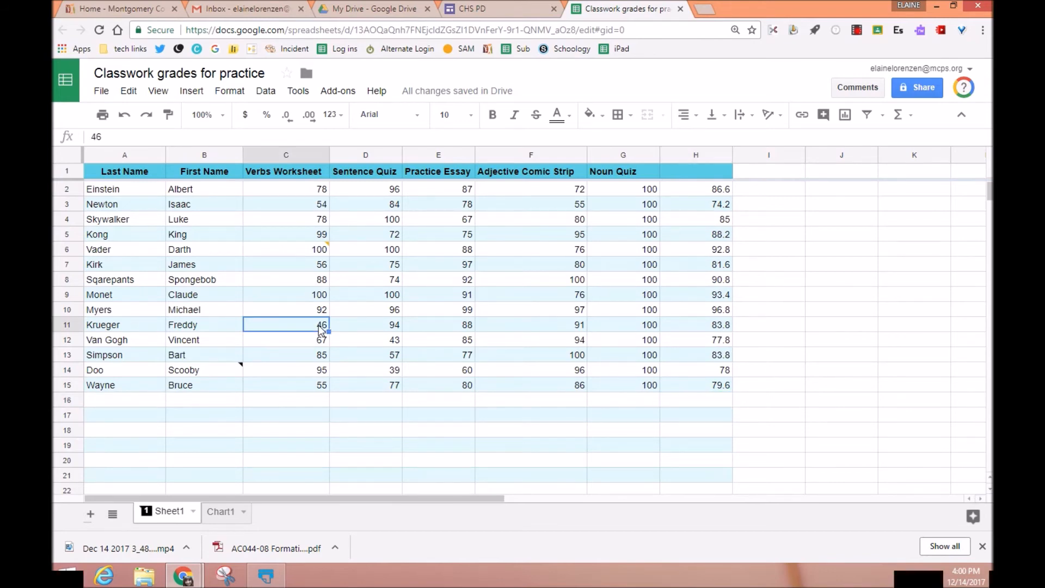
{"action": "type", "text": "96"}
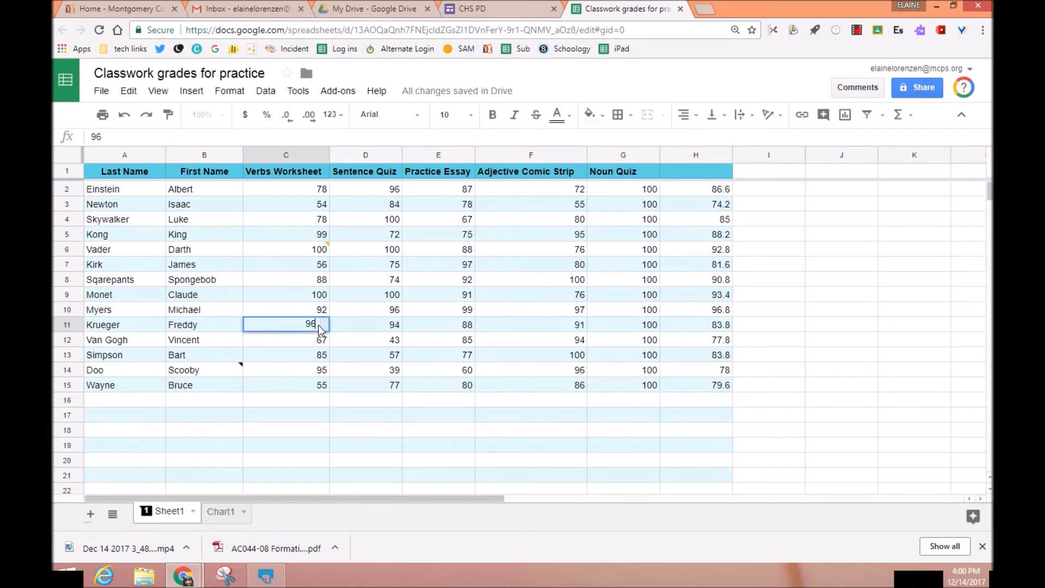
{"action": "left_click", "coordinate": [653, 438]}
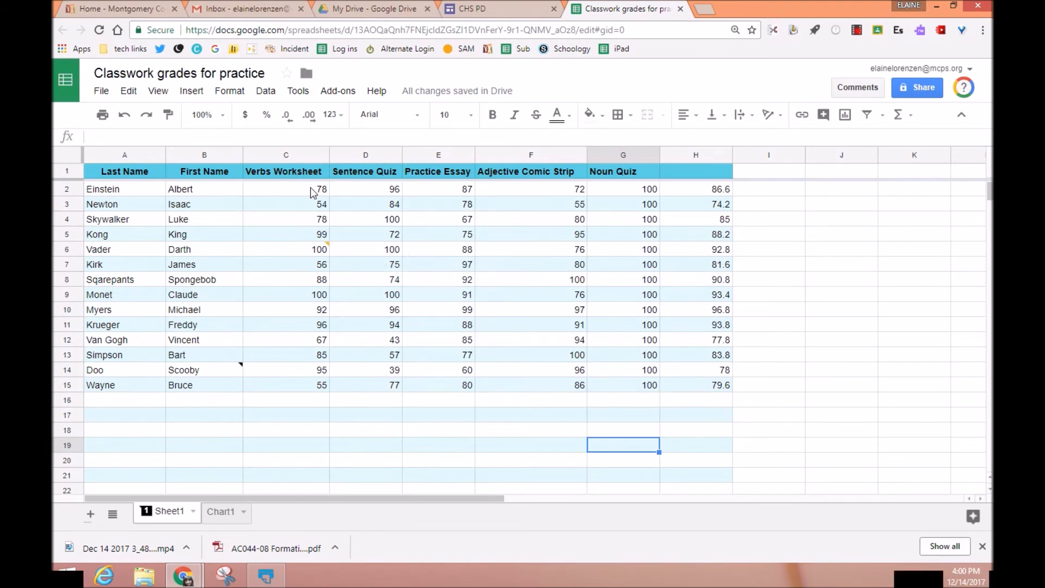
- Total the Verbs Worksheet range C2:C16 with the SUM function, placing the formula in C17
{"action": "left_click_drag", "start_coordinate": [306, 186], "coordinate": [311, 400]}
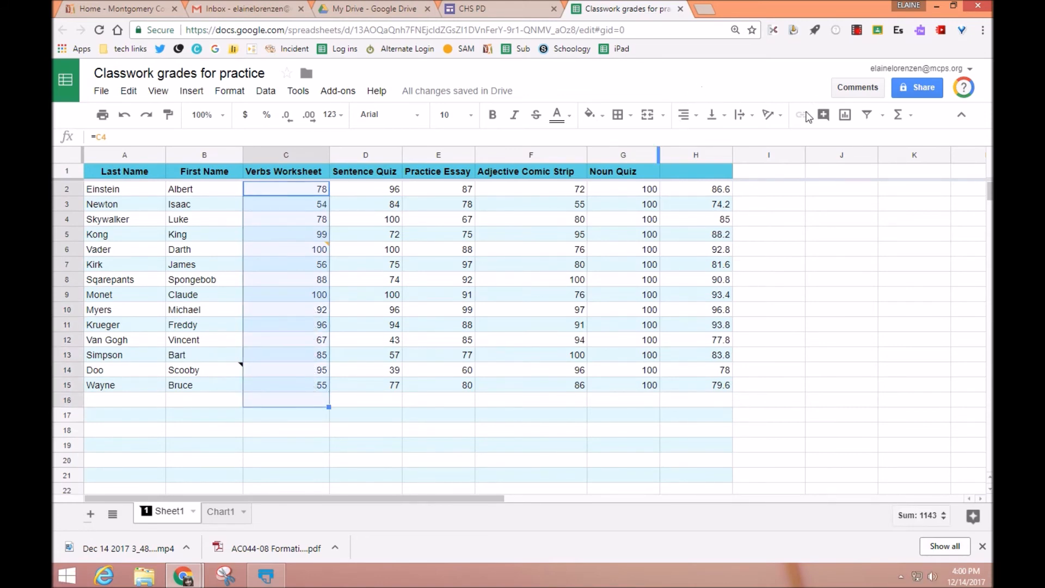
{"action": "left_click", "coordinate": [899, 114]}
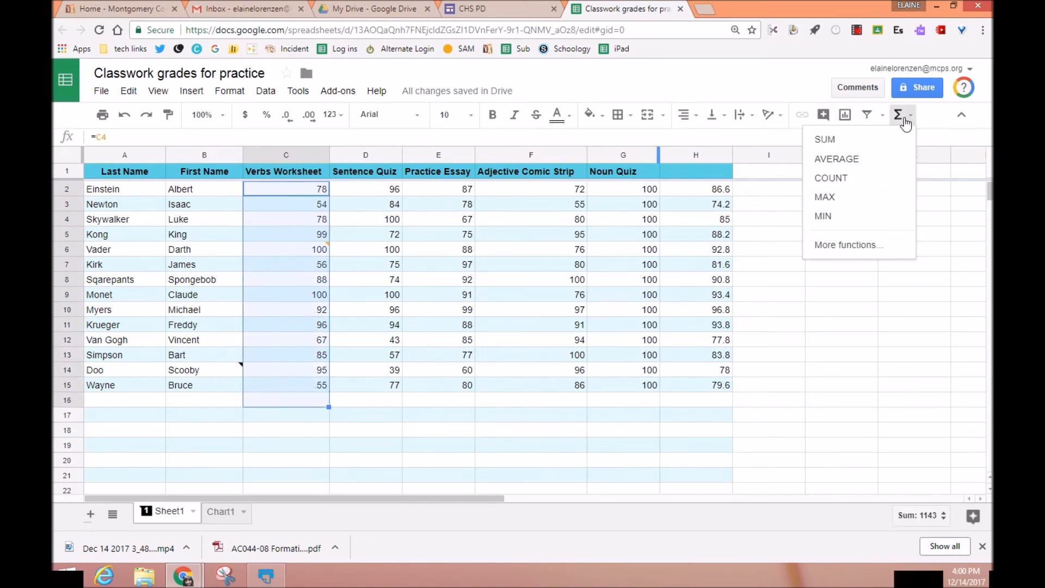
{"action": "left_click", "coordinate": [849, 140]}
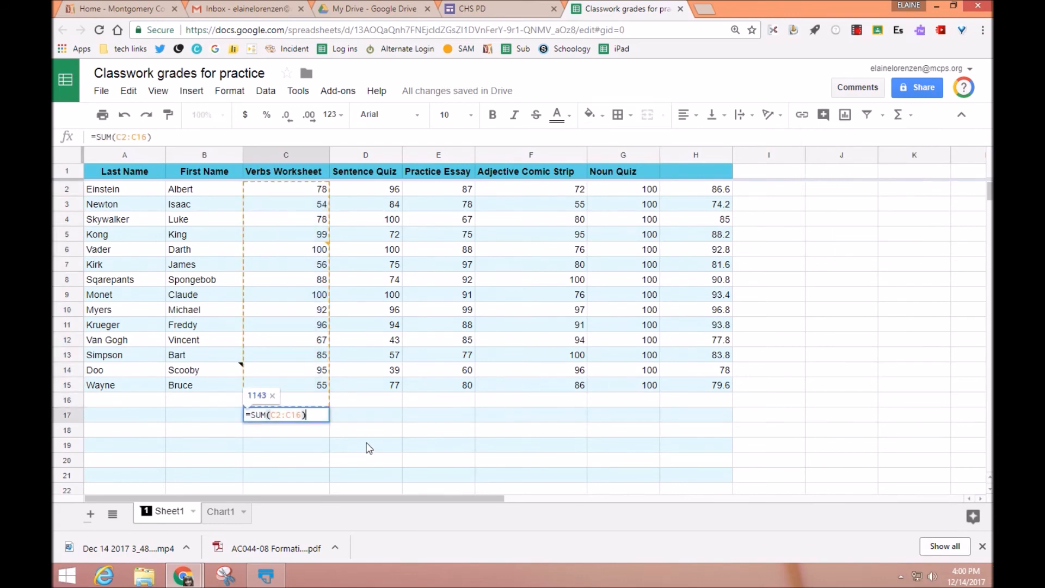
{"action": "key", "text": "Return"}
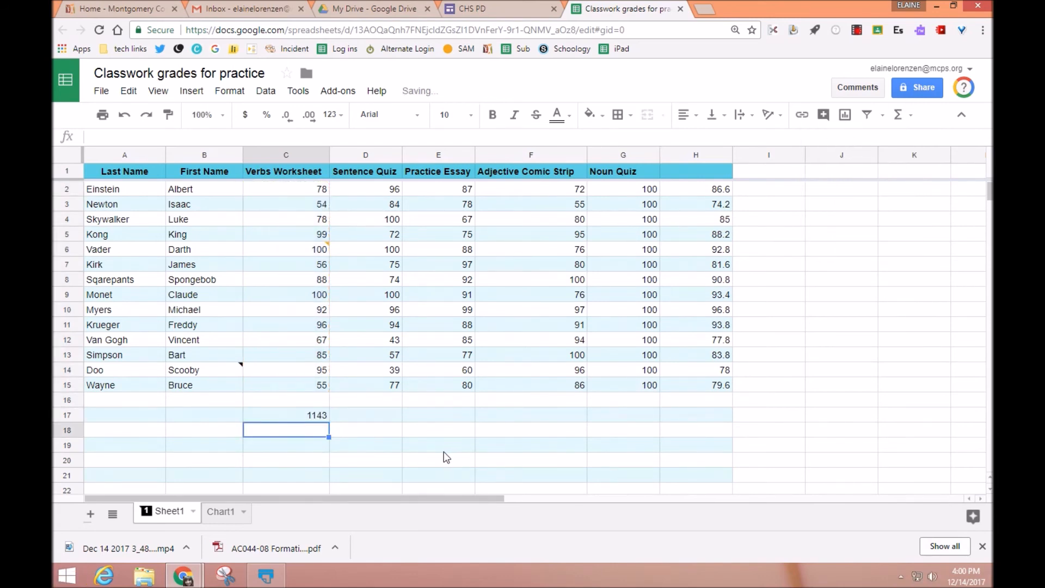
- Fill the sum formula from C17 across row 17 through column H
{"action": "left_click", "coordinate": [312, 415]}
{"action": "left_click_drag", "start_coordinate": [329, 423], "coordinate": [681, 418]}
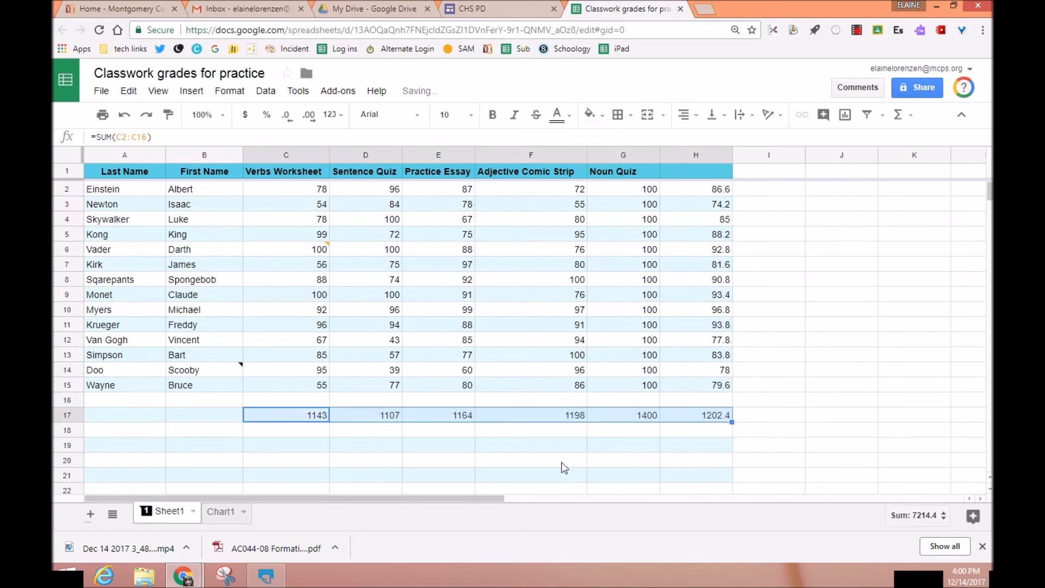
{"action": "left_click", "coordinate": [544, 463]}
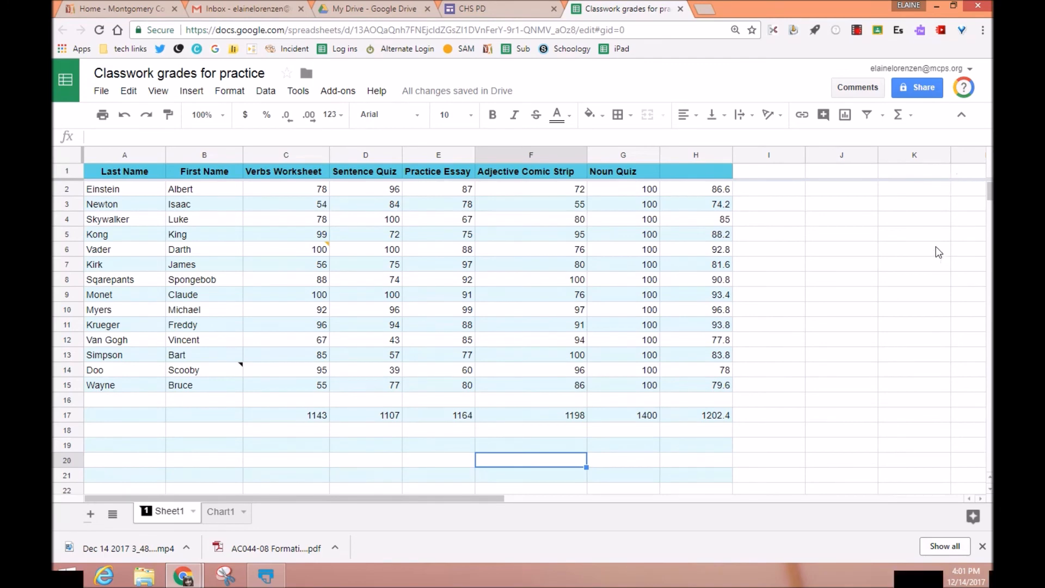
- Examine the online Google spreadsheets function list and its keyword filter for additional functions, and return to the grades sheet
{"action": "left_click", "coordinate": [907, 122]}
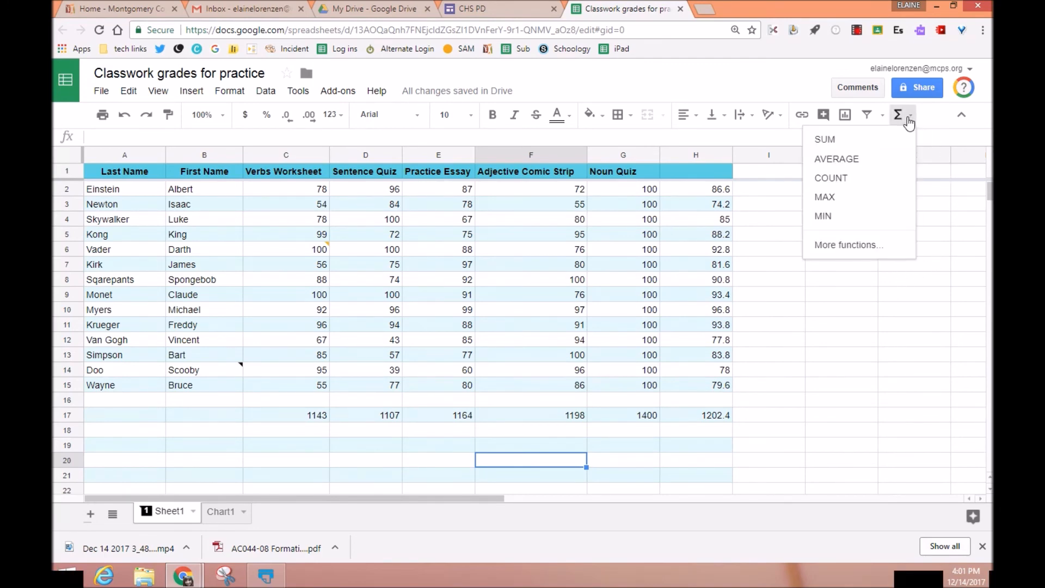
{"action": "left_click", "coordinate": [875, 246]}
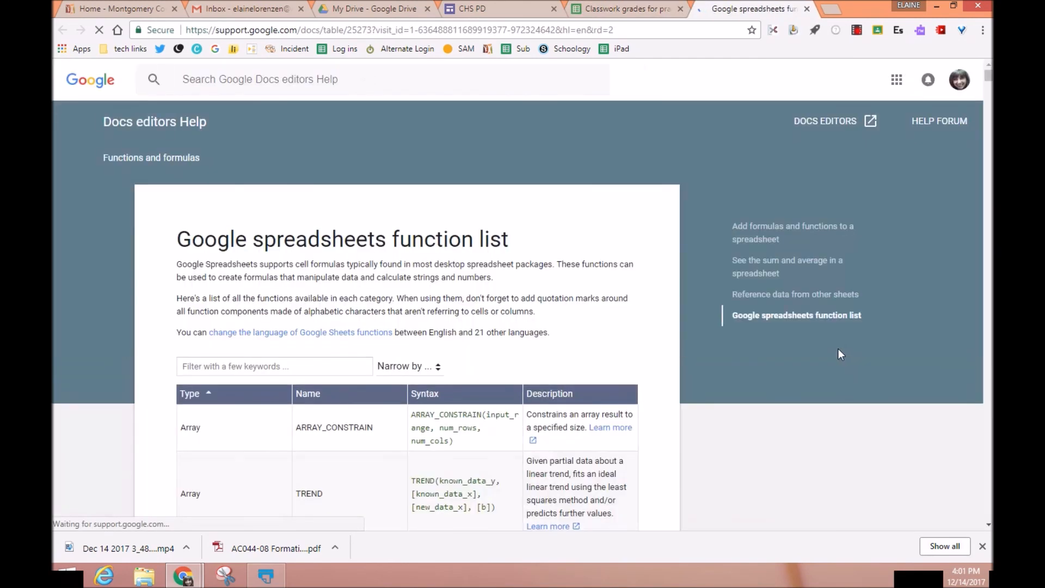
{"action": "scroll", "coordinate": [671, 404], "scroll_direction": "down", "scroll_amount": 13}
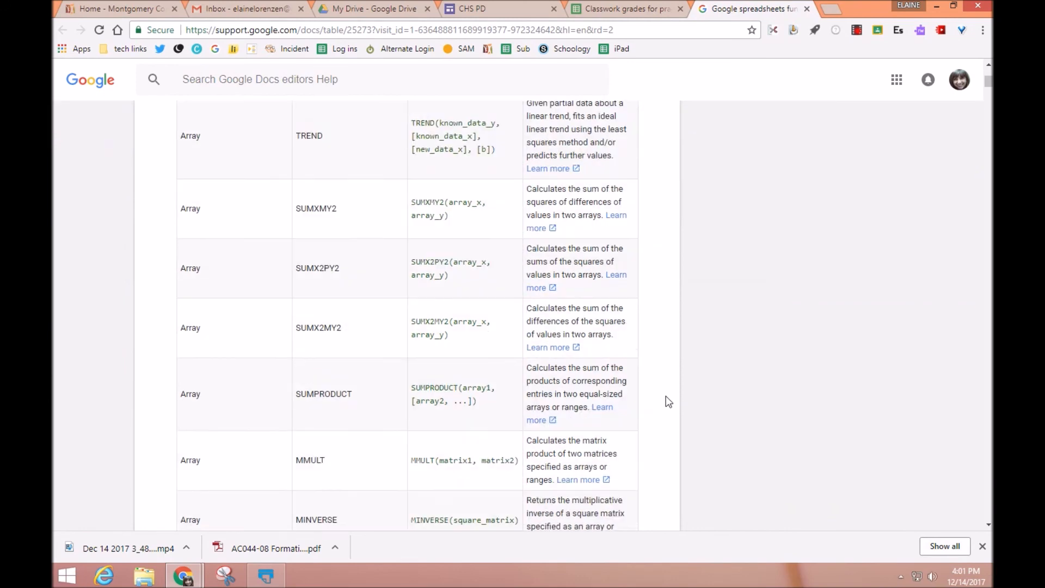
{"action": "scroll", "coordinate": [669, 403], "scroll_direction": "down", "scroll_amount": 5}
{"action": "scroll", "coordinate": [674, 403], "scroll_direction": "down", "scroll_amount": 5}
{"action": "scroll", "coordinate": [674, 404], "scroll_direction": "down", "scroll_amount": 5}
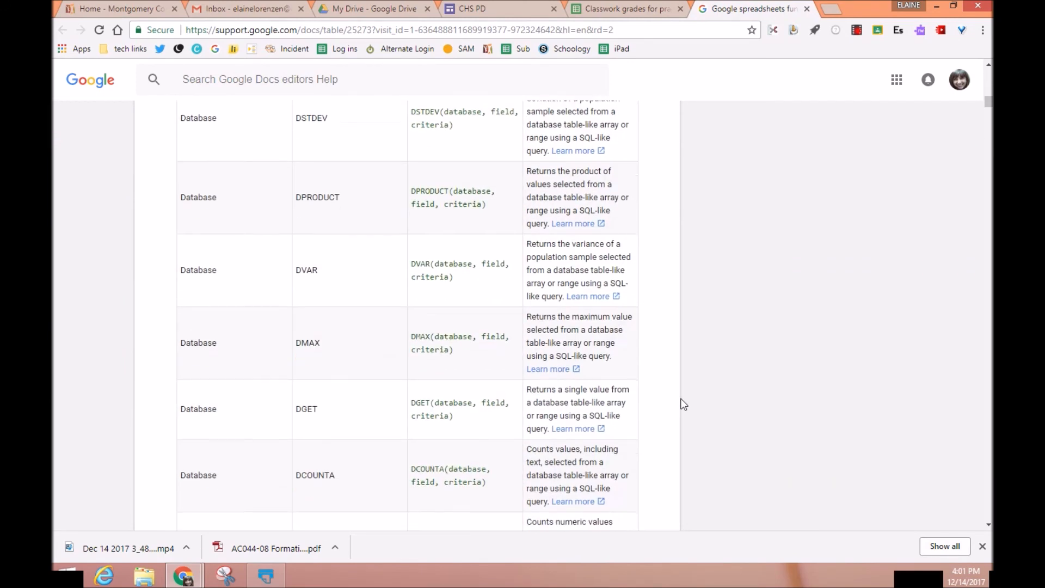
{"action": "scroll", "coordinate": [682, 404], "scroll_direction": "down", "scroll_amount": 3}
{"action": "scroll", "coordinate": [684, 402], "scroll_direction": "up", "scroll_amount": 10}
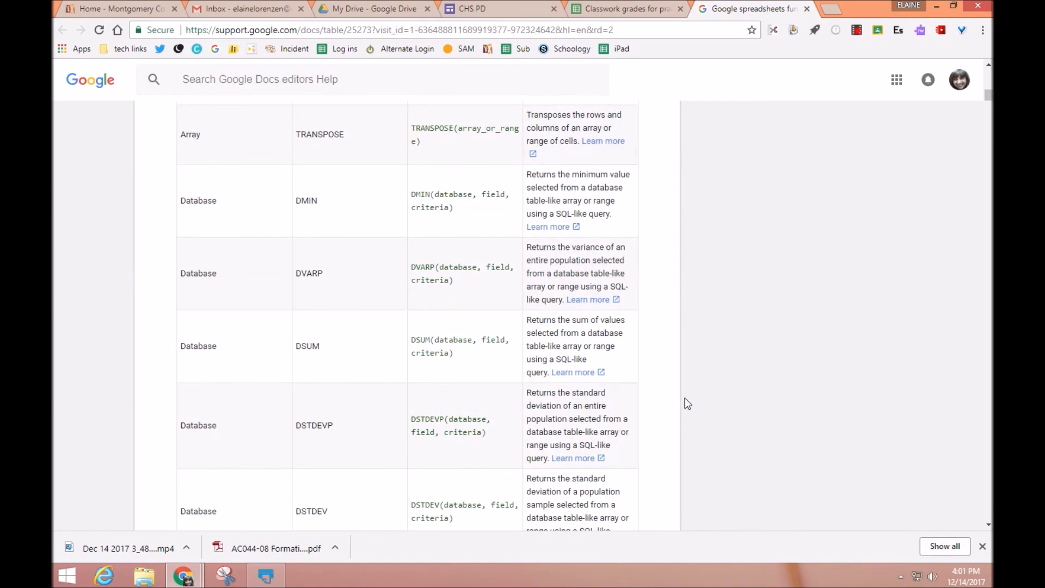
{"action": "scroll", "coordinate": [684, 403], "scroll_direction": "up", "scroll_amount": 6}
{"action": "scroll", "coordinate": [686, 403], "scroll_direction": "up", "scroll_amount": 7}
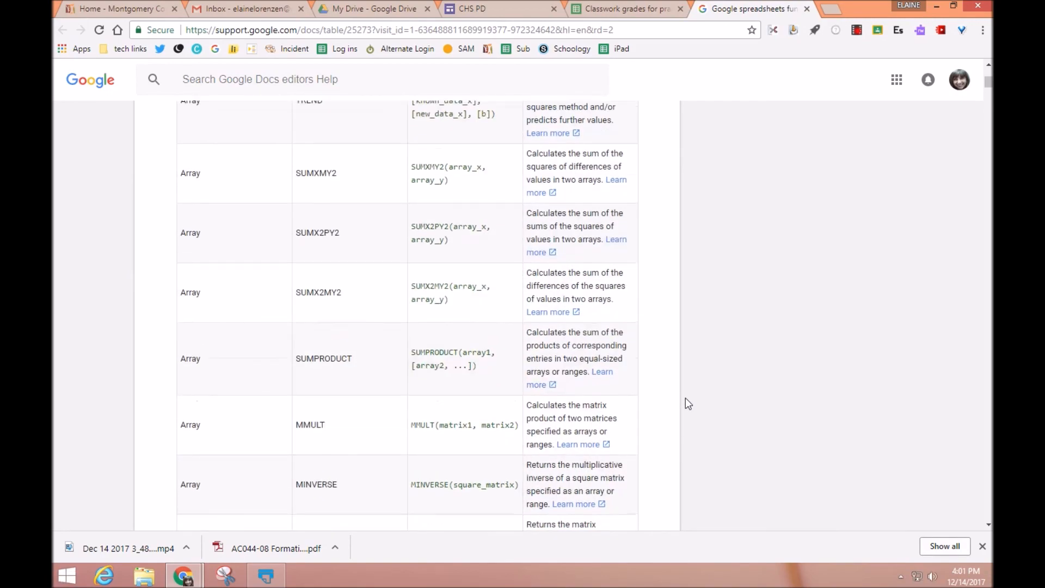
{"action": "scroll", "coordinate": [678, 406], "scroll_direction": "up", "scroll_amount": 7}
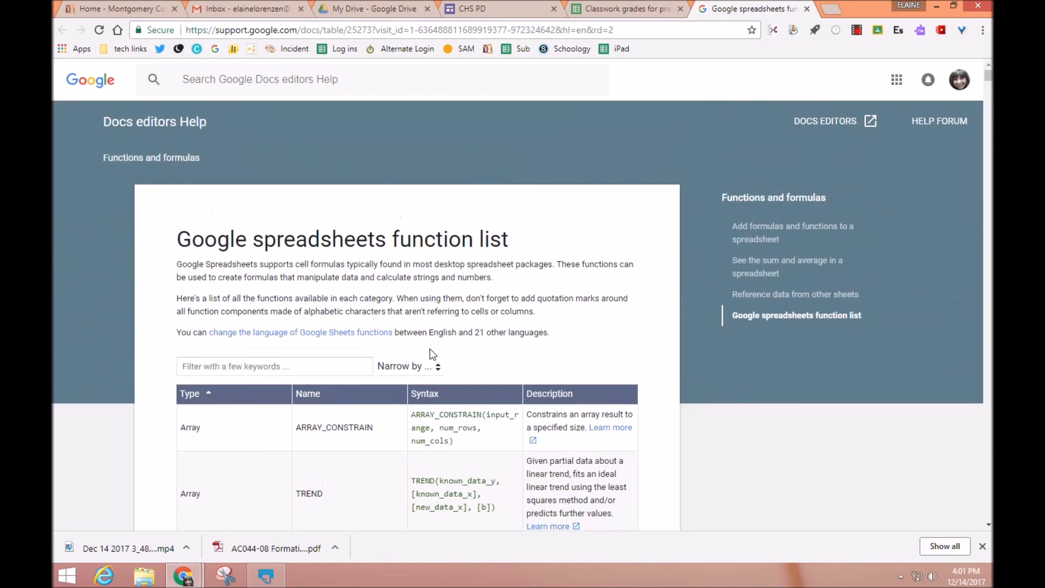
{"action": "left_click", "coordinate": [313, 366]}
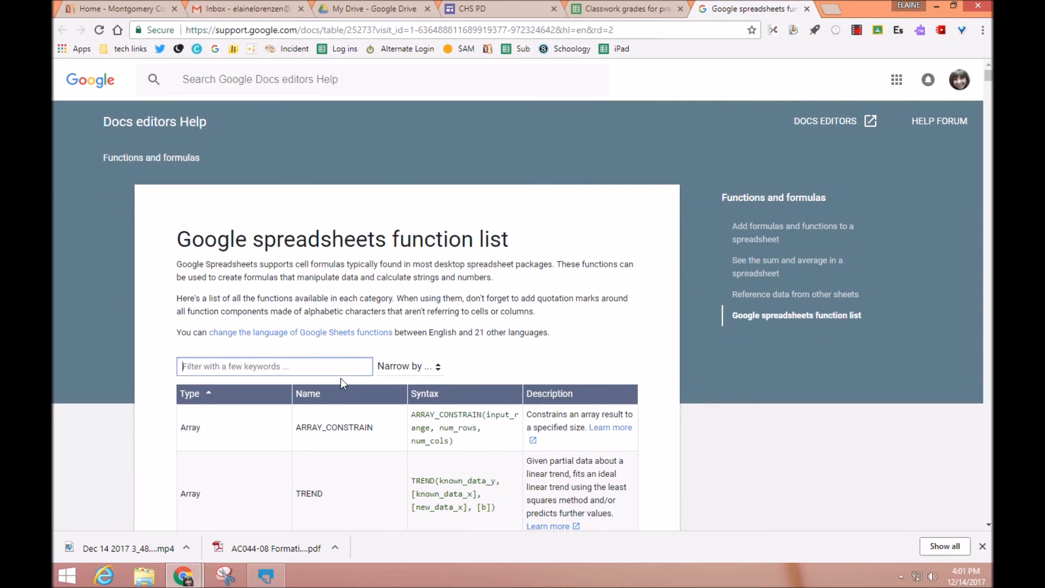
{"action": "left_click", "coordinate": [807, 9]}
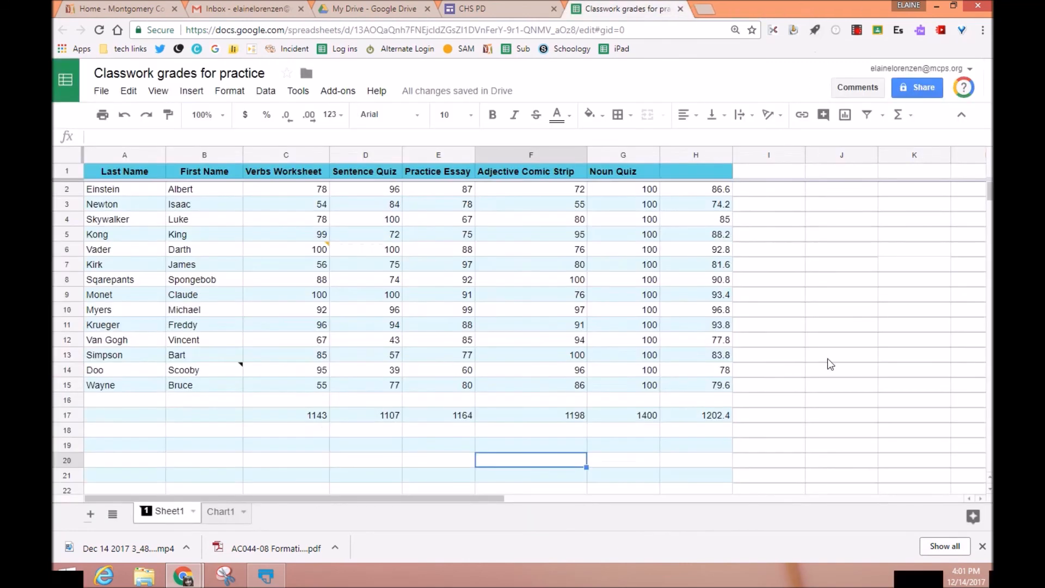